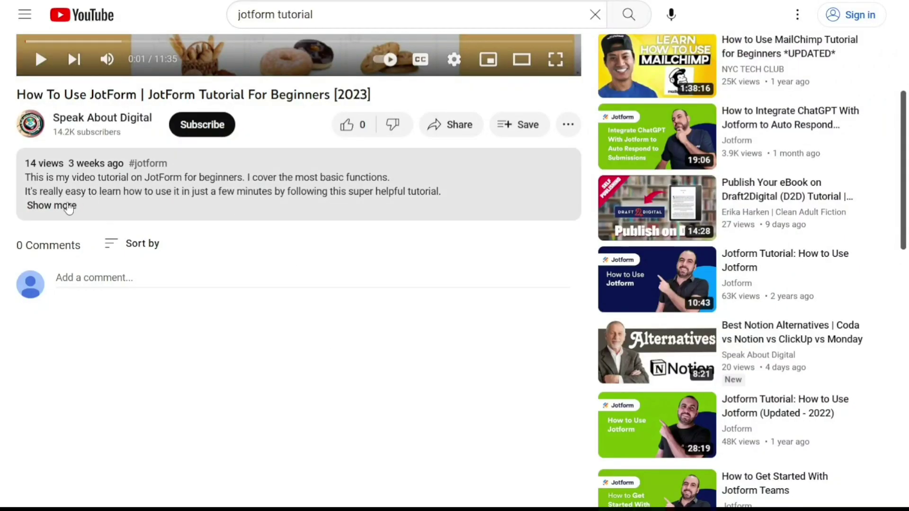
# Expand the full description of the JotForm tutorial video on YouTube.
pyautogui.click(62, 207)
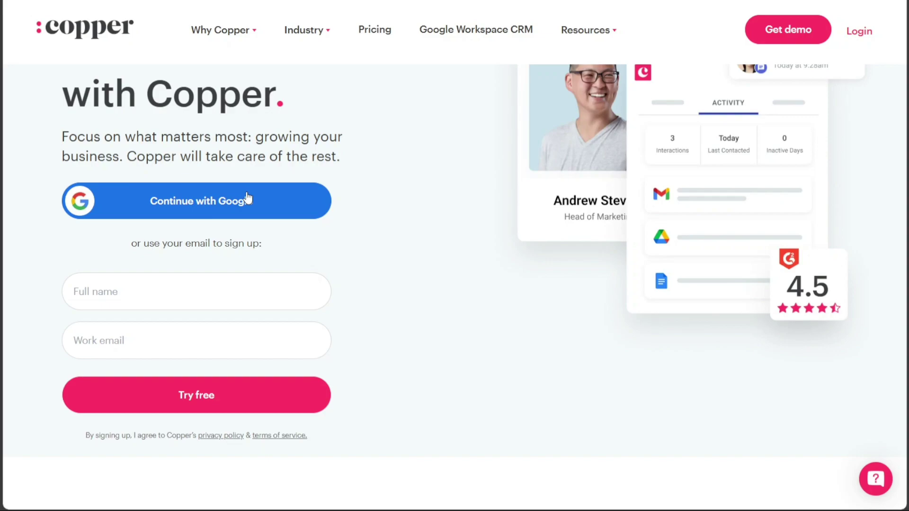
# Enter your full name and work email on Copper's sign-up form and start the free trial.
pyautogui.click(247, 350)
pyautogui.click(228, 297)
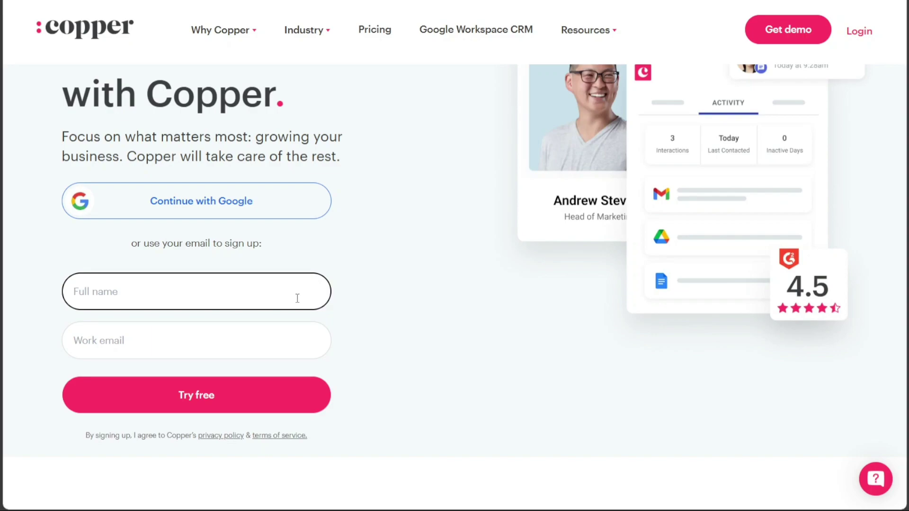
pyautogui.click(350, 321)
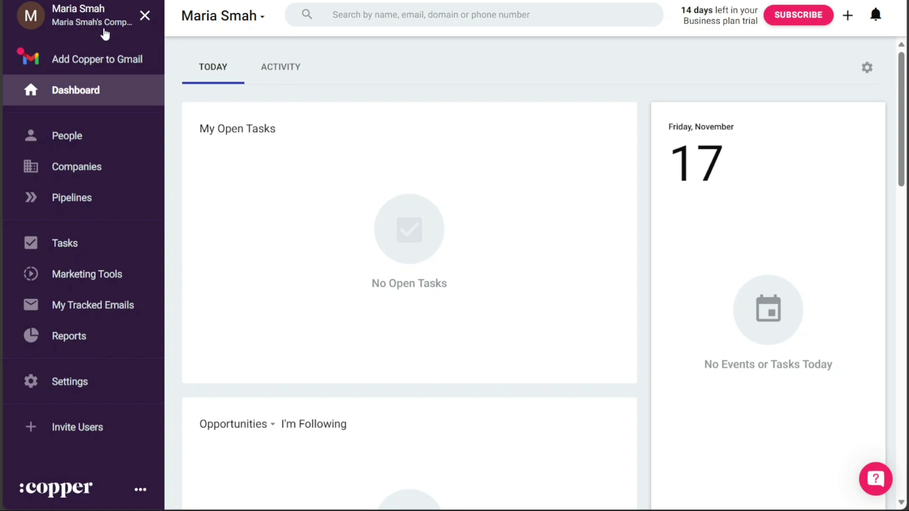
# View your own user profile card and scroll through its details.
pyautogui.click(66, 19)
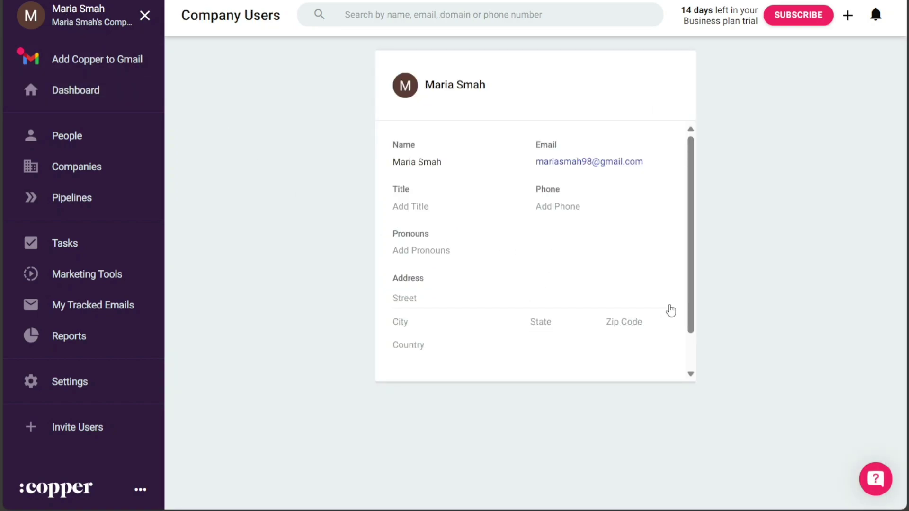
pyautogui.moveTo(692, 258)
pyautogui.mouseDown()
pyautogui.moveTo(690, 303)
pyautogui.moveTo(683, 239)
pyautogui.mouseUp()
# Request the Copper for Gmail Chrome extension, then go to the empty People section.
pyautogui.click(103, 51)
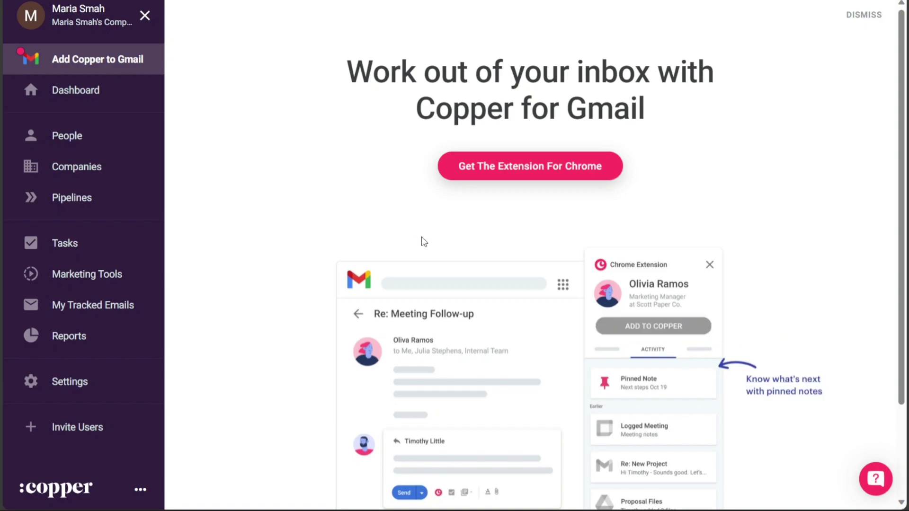
pyautogui.click(501, 174)
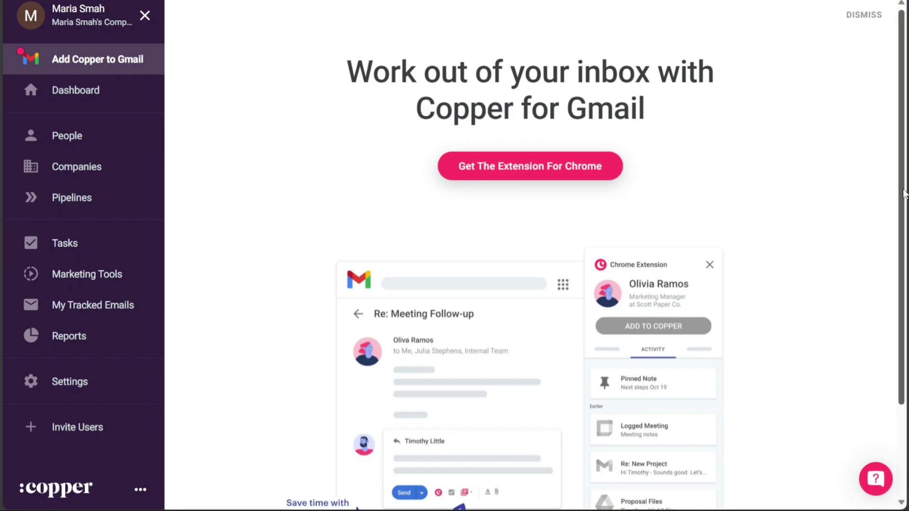
pyautogui.scroll(-2, 901, 307)
pyautogui.scroll(2, 901, 306)
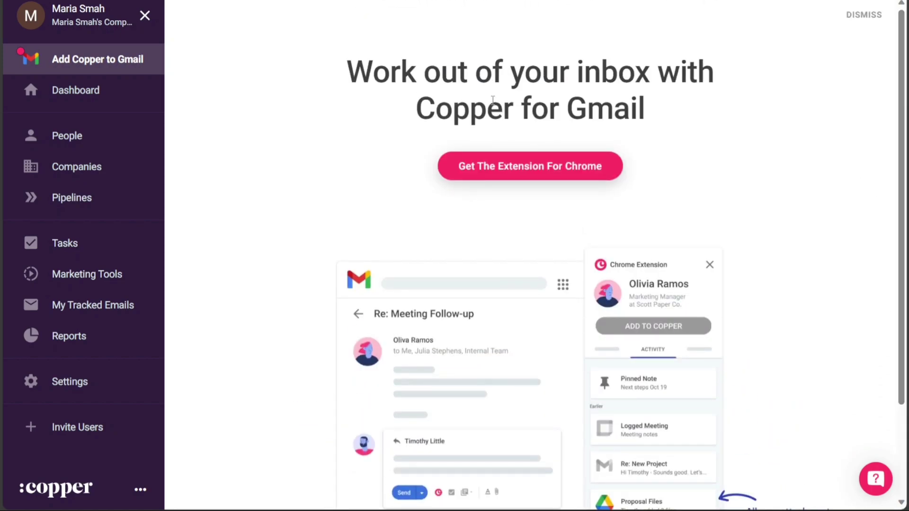
pyautogui.click(109, 141)
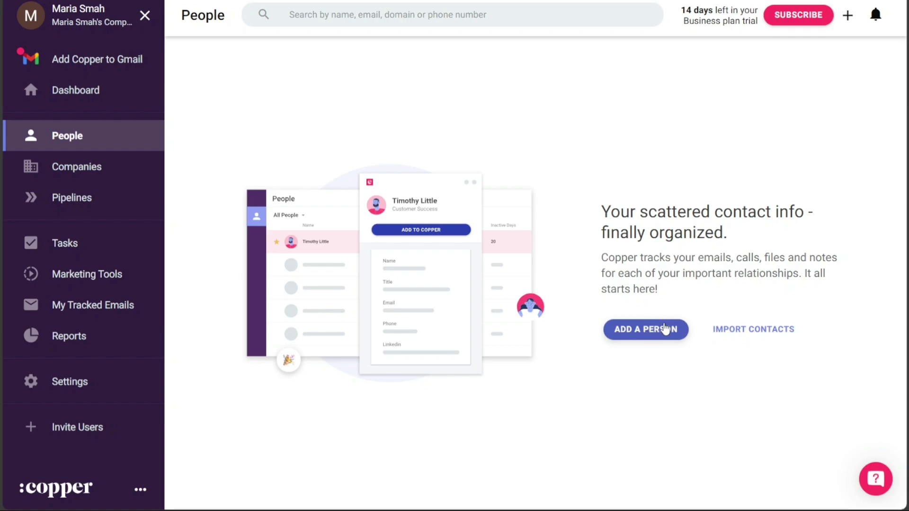
# Review the Import People source options without importing, then go to Companies.
pyautogui.click(773, 332)
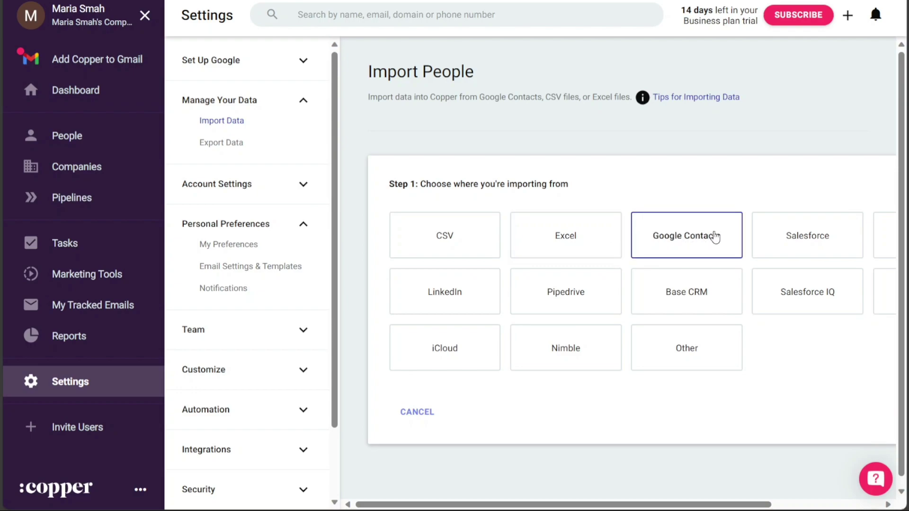
pyautogui.moveTo(752, 506)
pyautogui.mouseDown()
pyautogui.moveTo(832, 484)
pyautogui.moveTo(724, 478)
pyautogui.mouseUp()
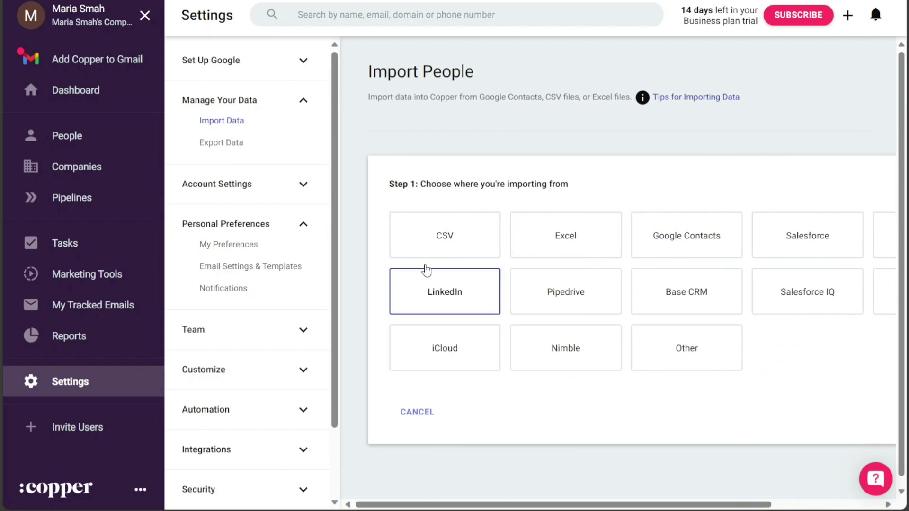
pyautogui.click(106, 167)
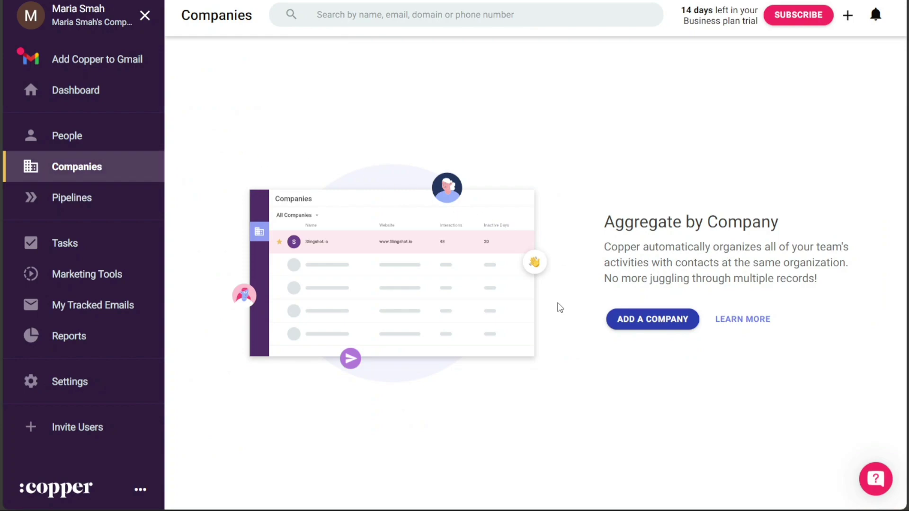
# Visit Pipelines, return to Companies, and finish on the empty Tasks page.
pyautogui.click(133, 207)
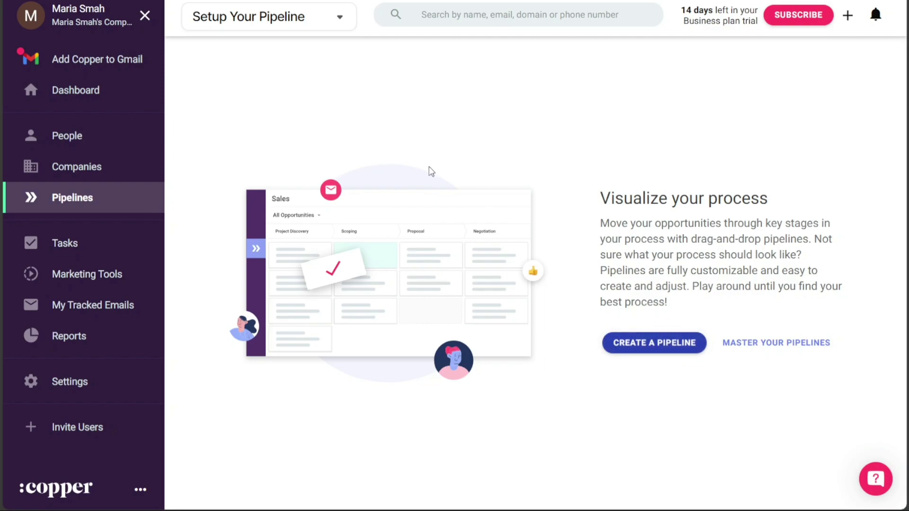
pyautogui.click(104, 168)
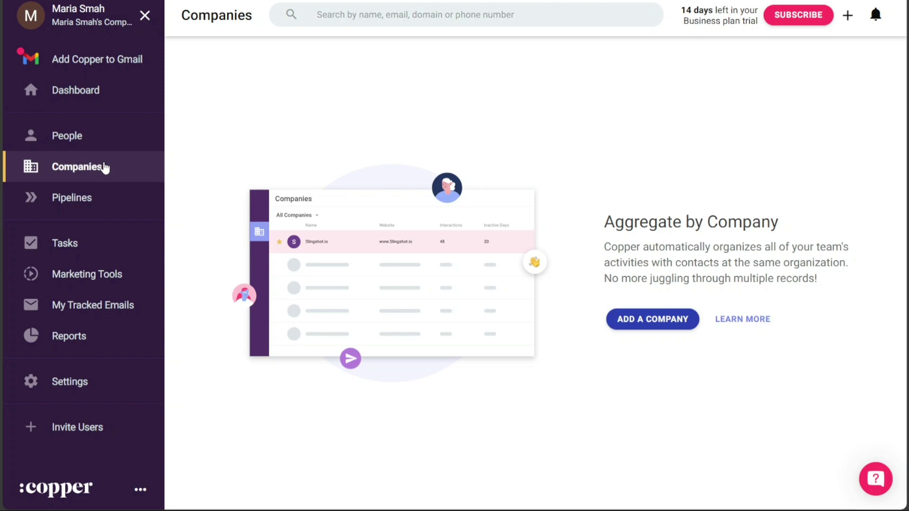
pyautogui.click(107, 247)
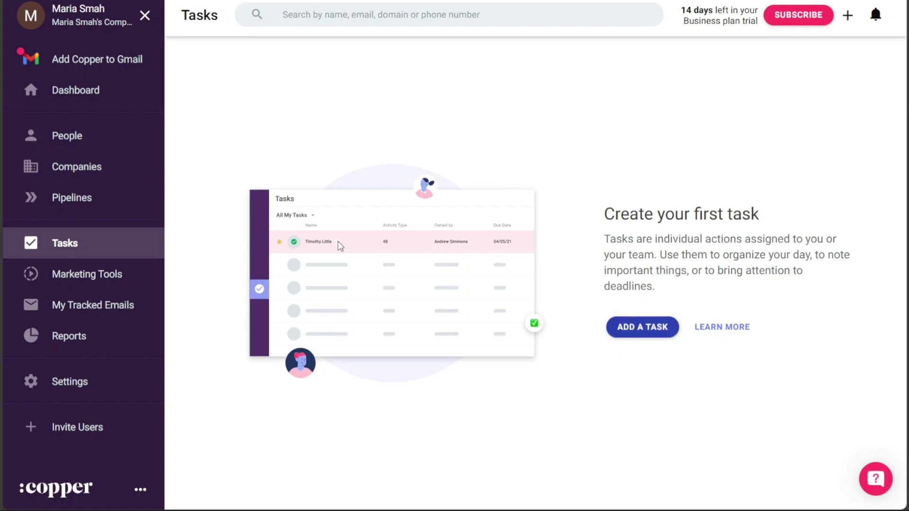
# Try starting Marketing Tools and hit the company-email requirement for Outfunnel.
pyautogui.click(108, 280)
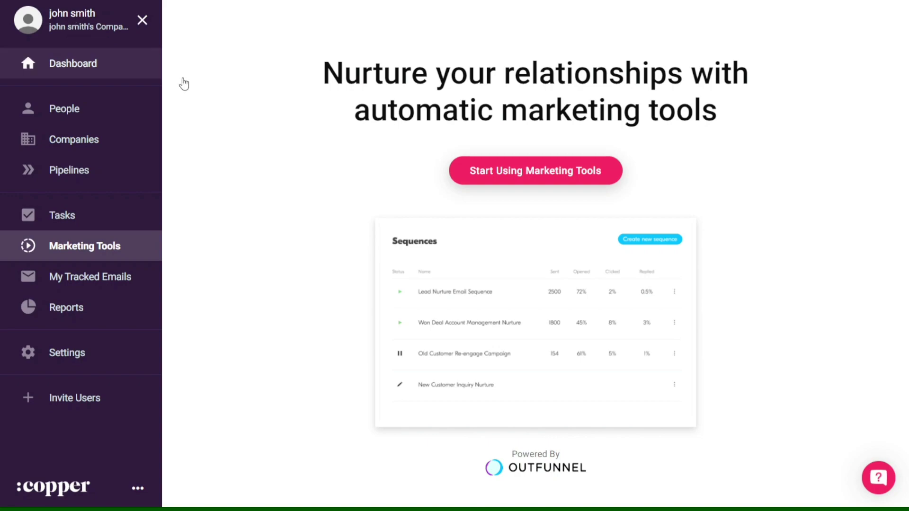
pyautogui.click(558, 175)
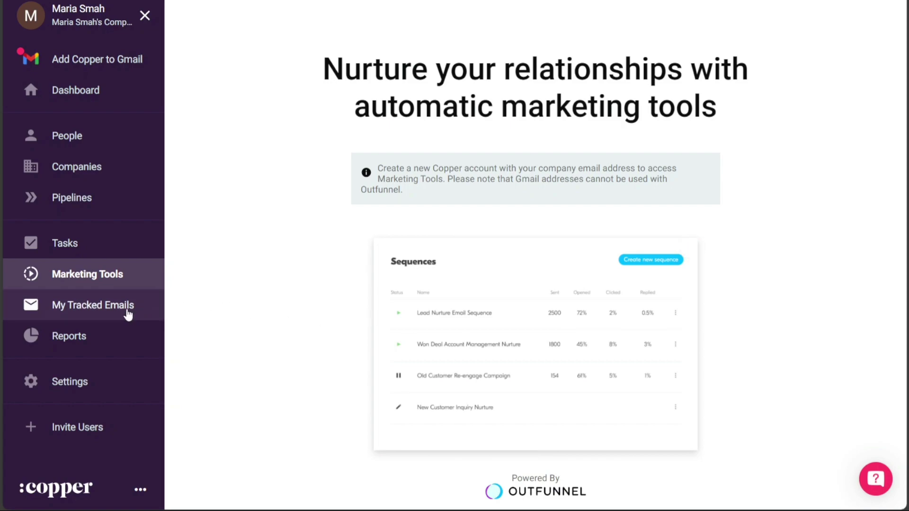
# Open My Tracked Emails, then highlight and clear the 'No Tracked Emails' heading.
pyautogui.click(128, 314)
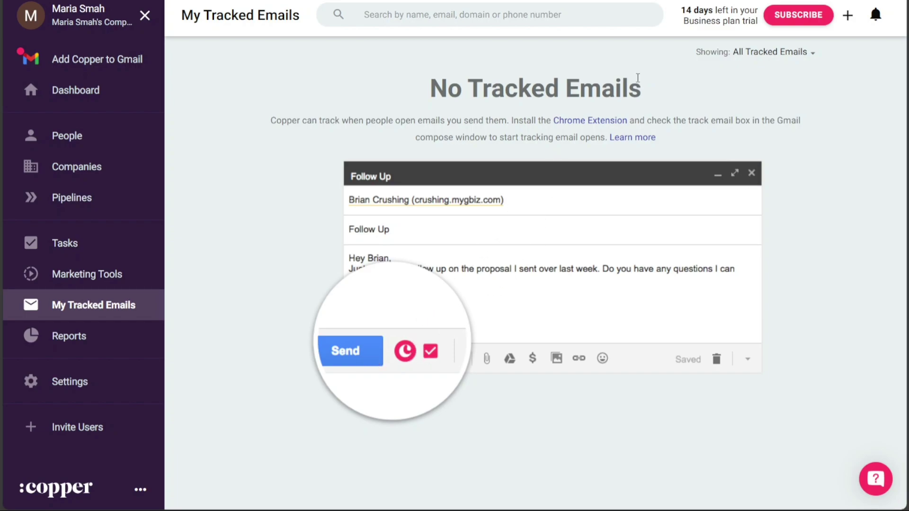
pyautogui.moveTo(640, 95); pyautogui.dragTo(426, 95)
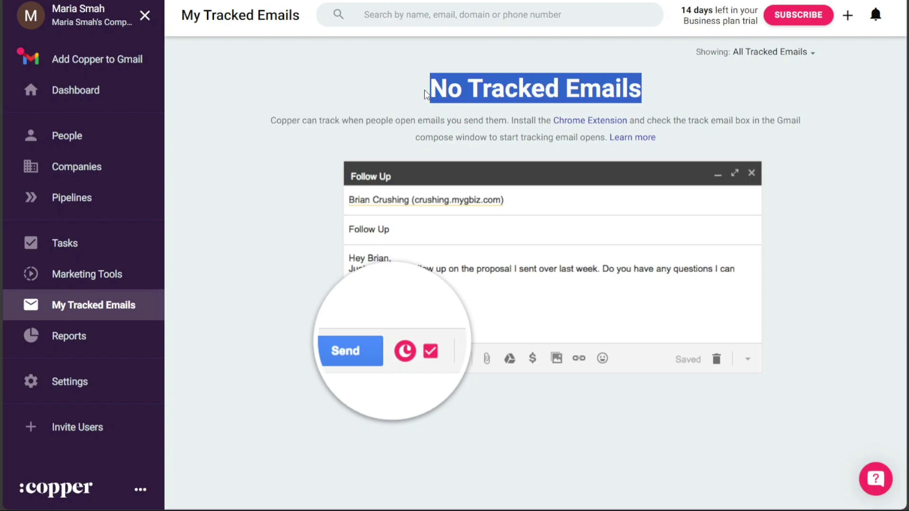
pyautogui.click(273, 263)
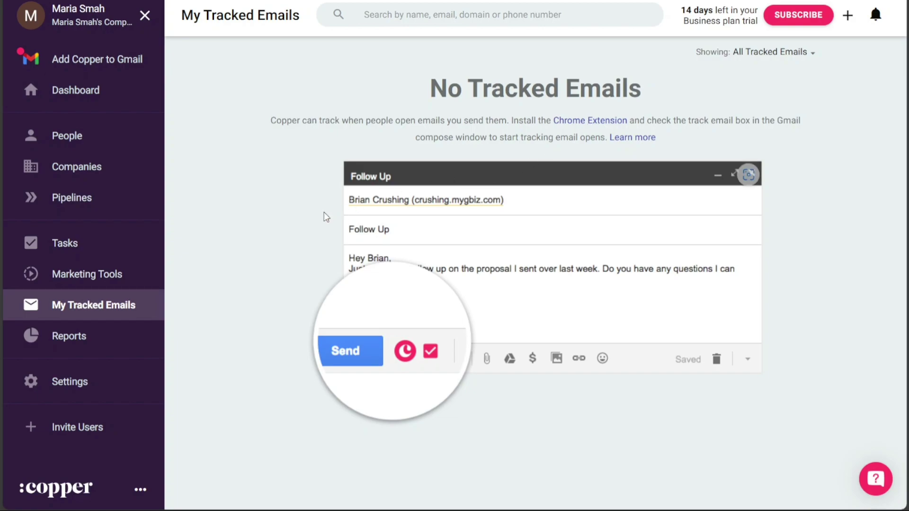
# Request Reports access, dismiss the help chat popups, and open My Preferences settings.
pyautogui.click(74, 346)
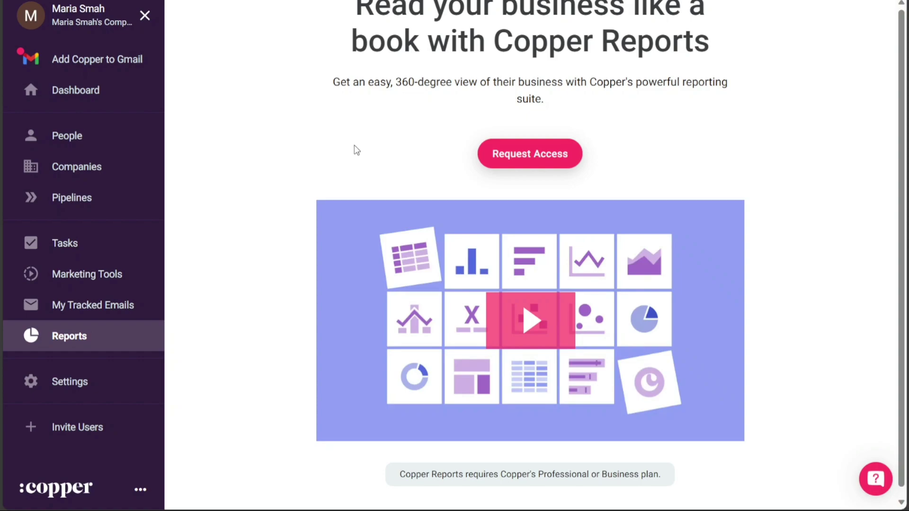
pyautogui.click(522, 161)
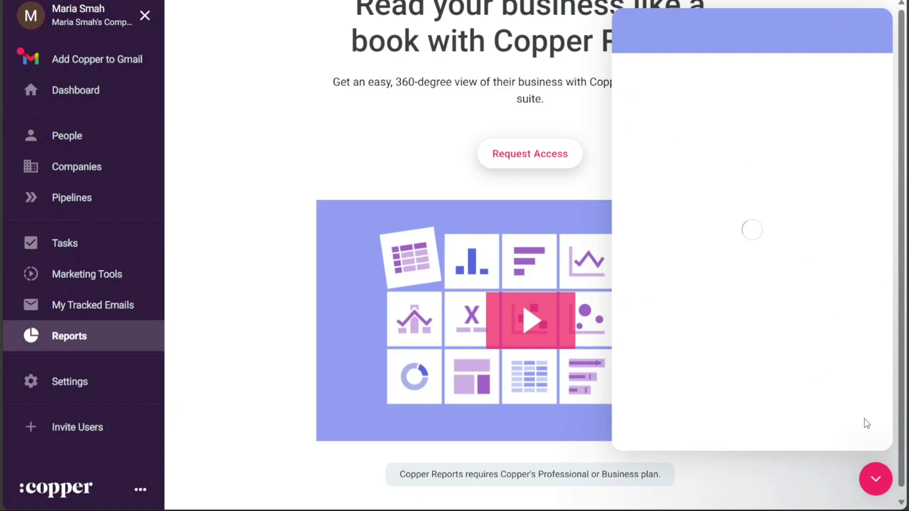
pyautogui.click(874, 481)
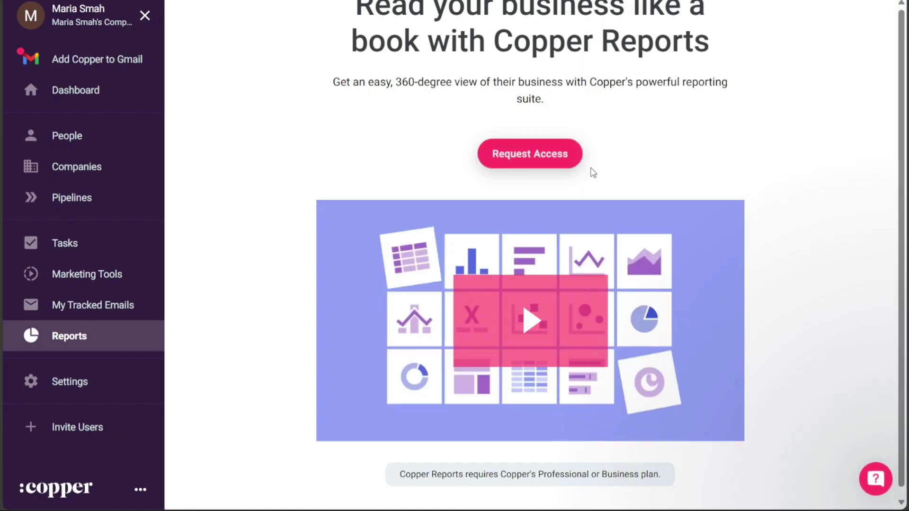
pyautogui.moveTo(787, 320)
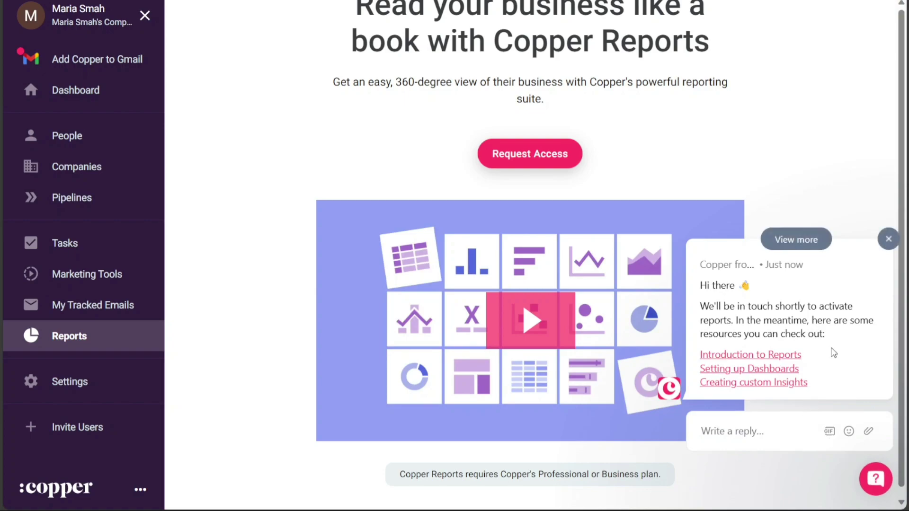
pyautogui.click(889, 243)
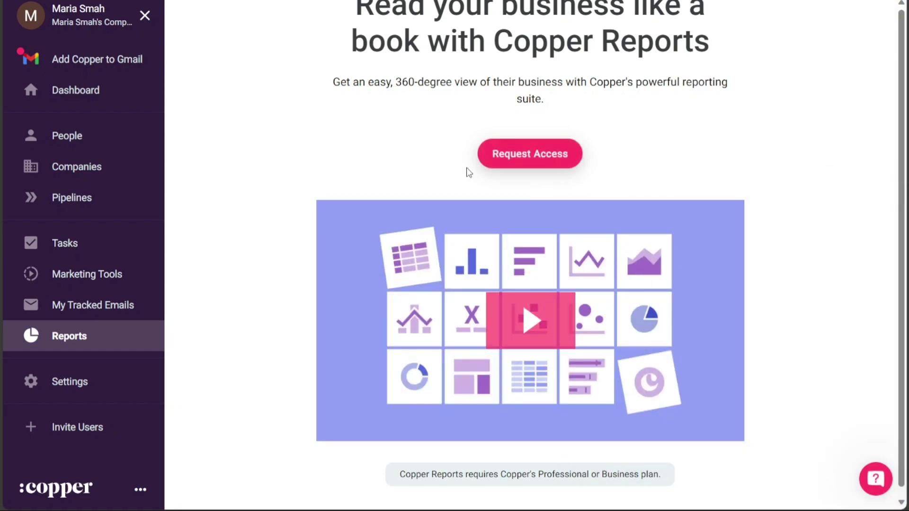
pyautogui.click(96, 384)
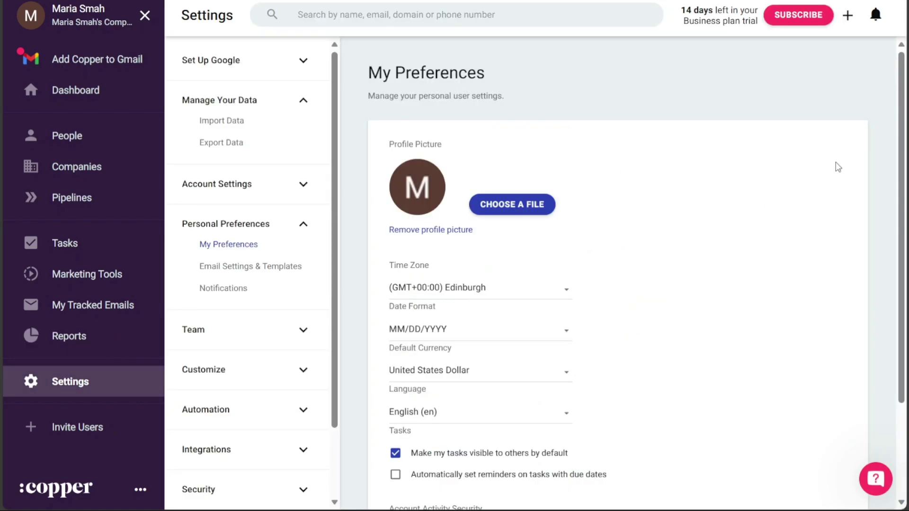
# Scroll the My Preferences settings and expand the Integrations section.
pyautogui.moveTo(904, 125); pyautogui.dragTo(900, 234)
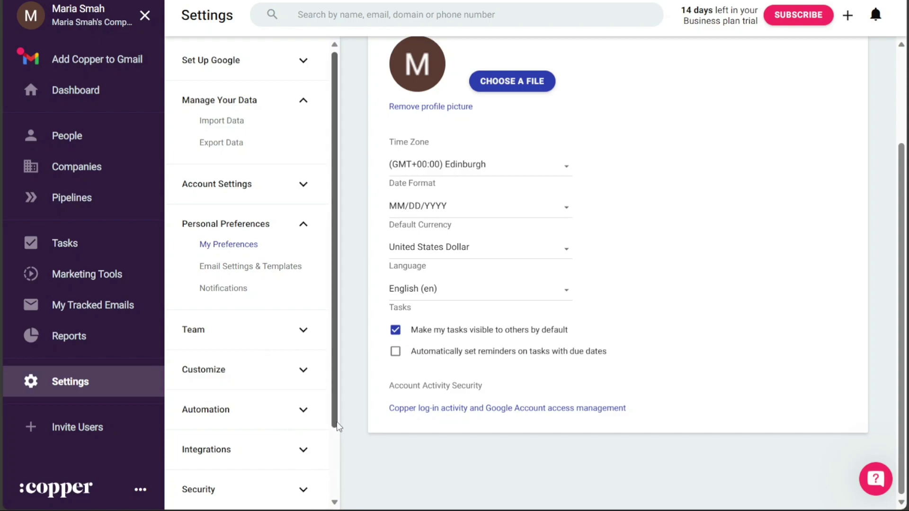
pyautogui.moveTo(337, 422); pyautogui.dragTo(337, 488)
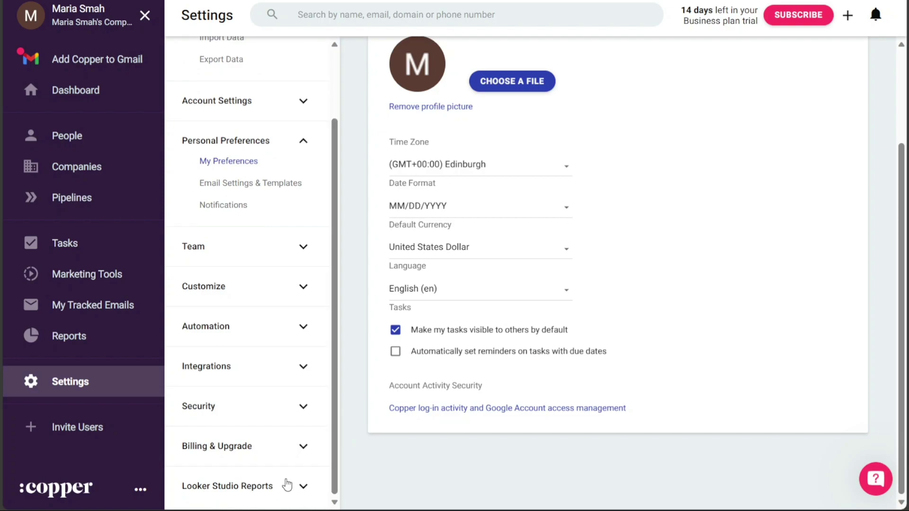
pyautogui.click(307, 371)
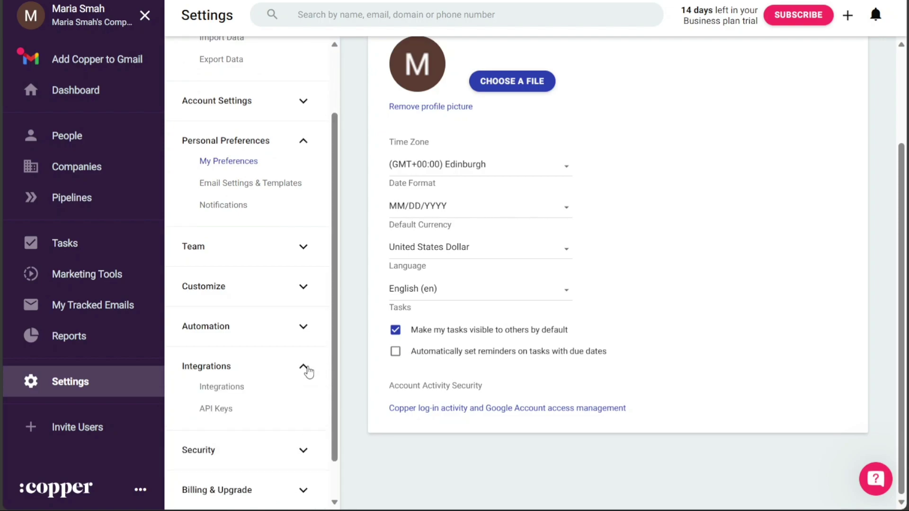
pyautogui.moveTo(334, 365); pyautogui.dragTo(334, 304)
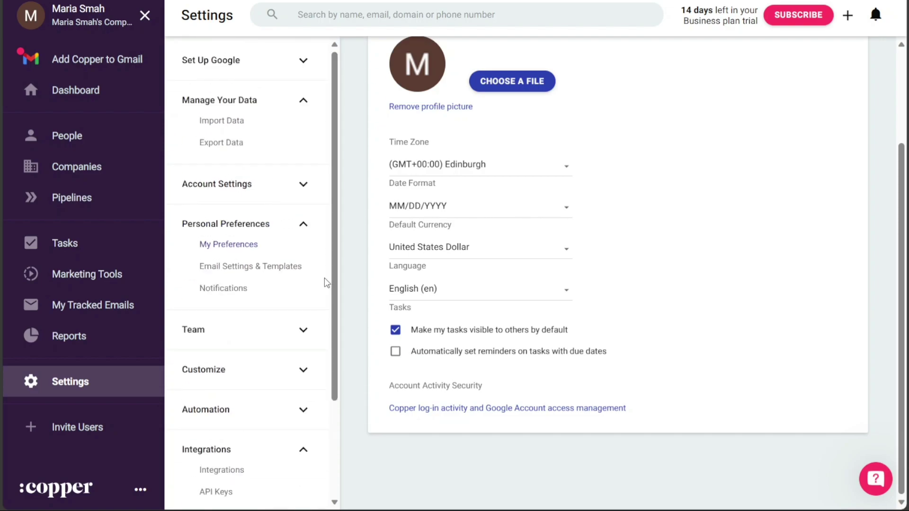
# Bring up the Invite new users form and dismiss it without sending any invitation.
pyautogui.click(112, 424)
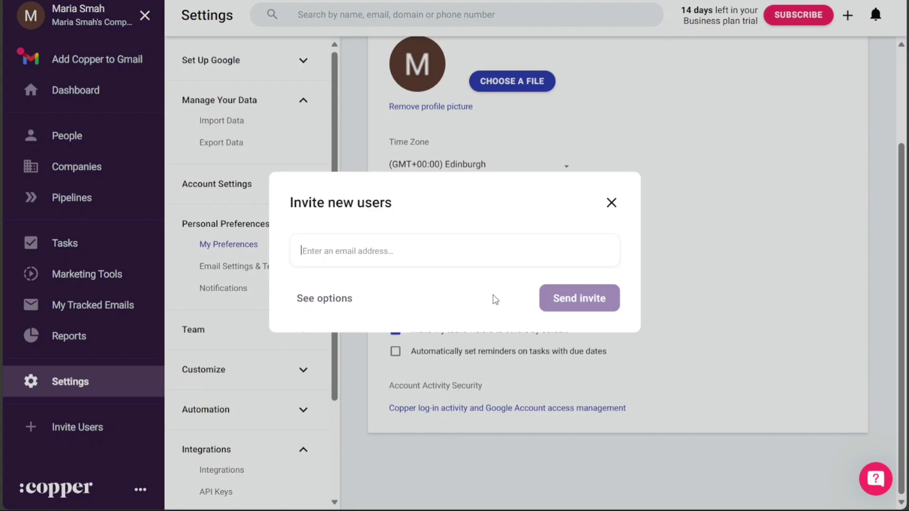
pyautogui.click(611, 203)
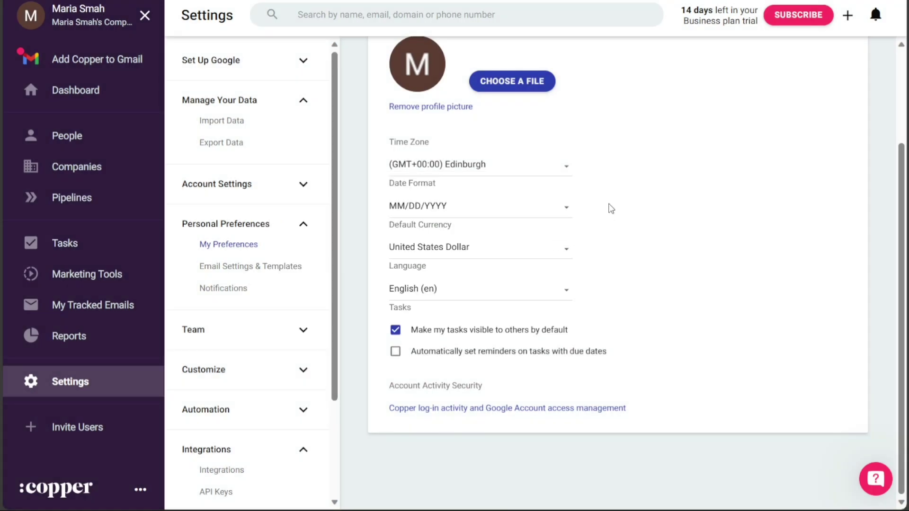
# Return to the Dashboard and show the quick-create menu for a new person, company or task.
pyautogui.click(90, 104)
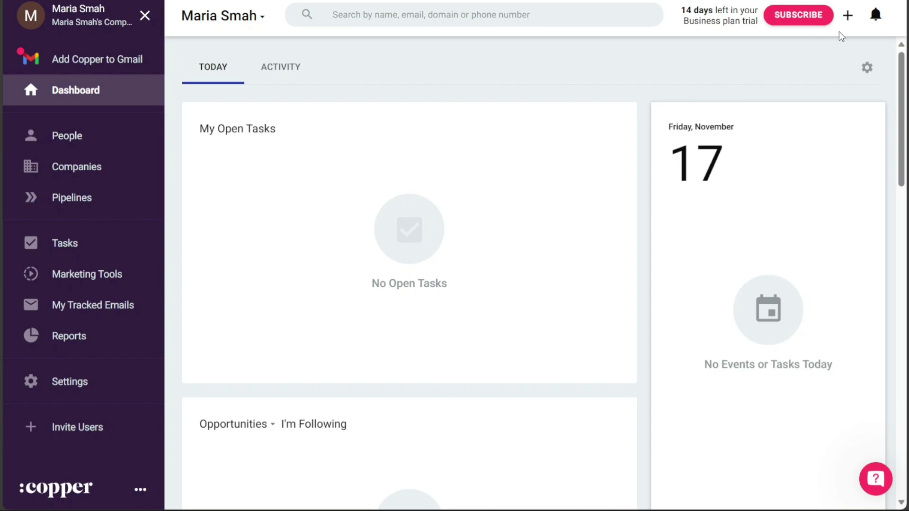
pyautogui.click(849, 19)
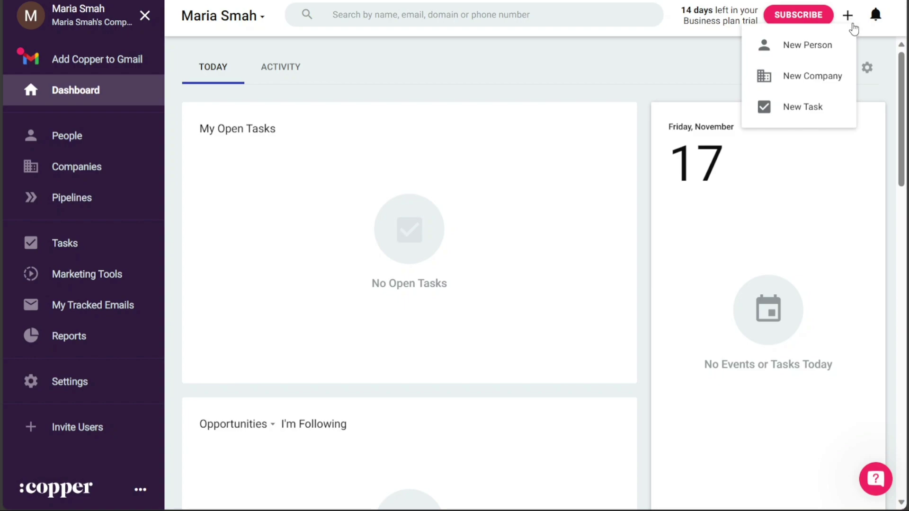
# Discard the dashboard's Add a New Person form and switch to the empty People section.
pyautogui.click(839, 48)
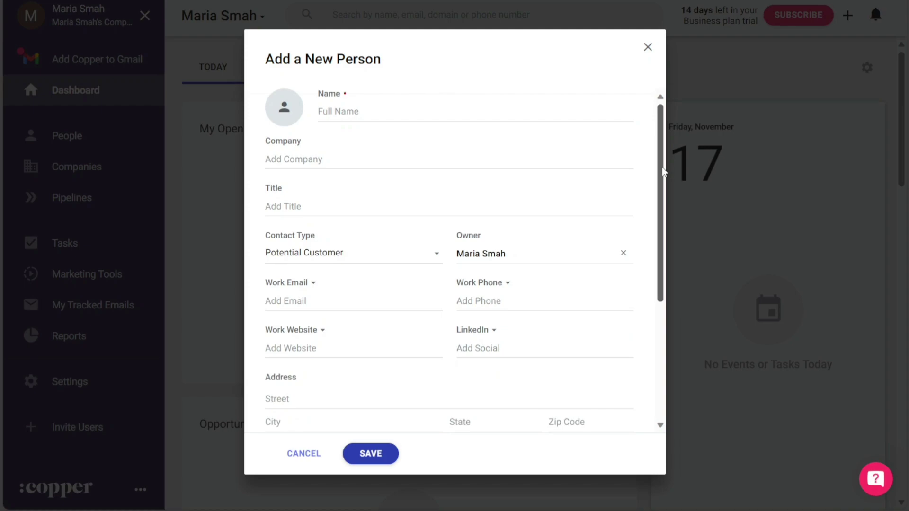
pyautogui.click(646, 47)
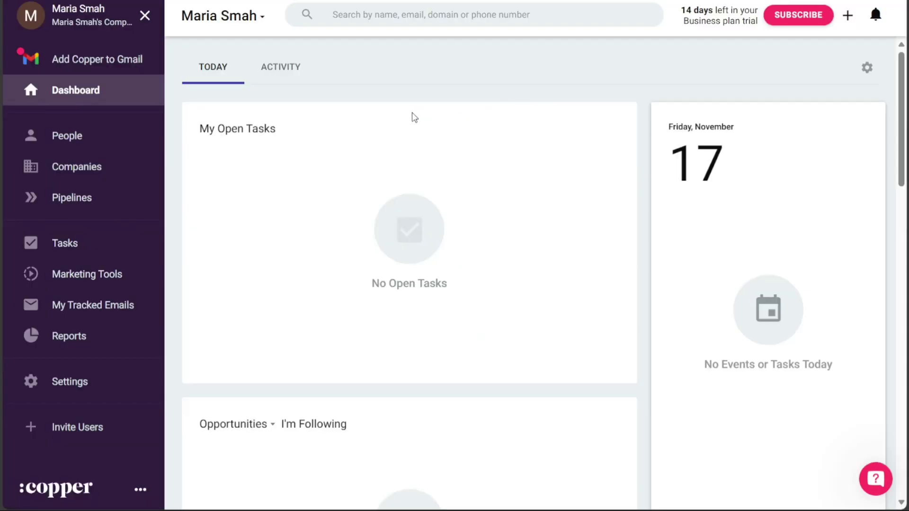
pyautogui.click(132, 148)
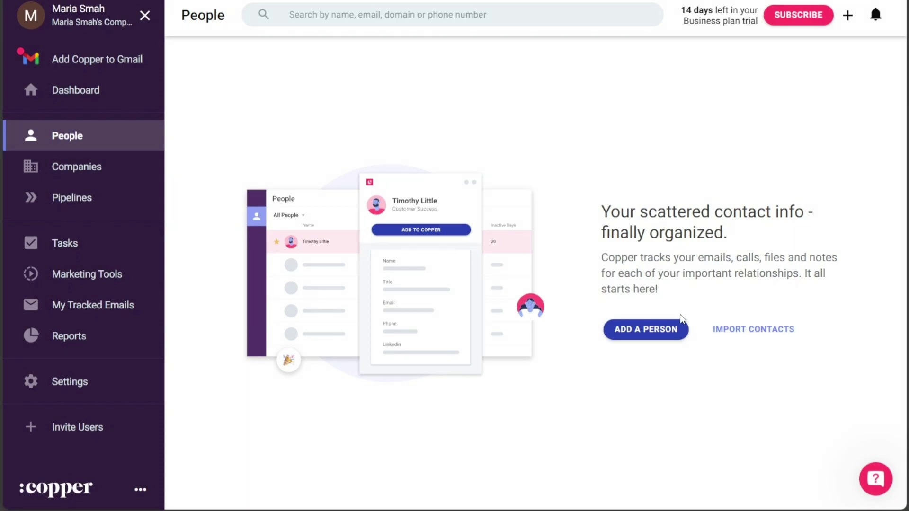
# Start a new person from People with first name 'john' and last name 'Smah'.
pyautogui.click(659, 337)
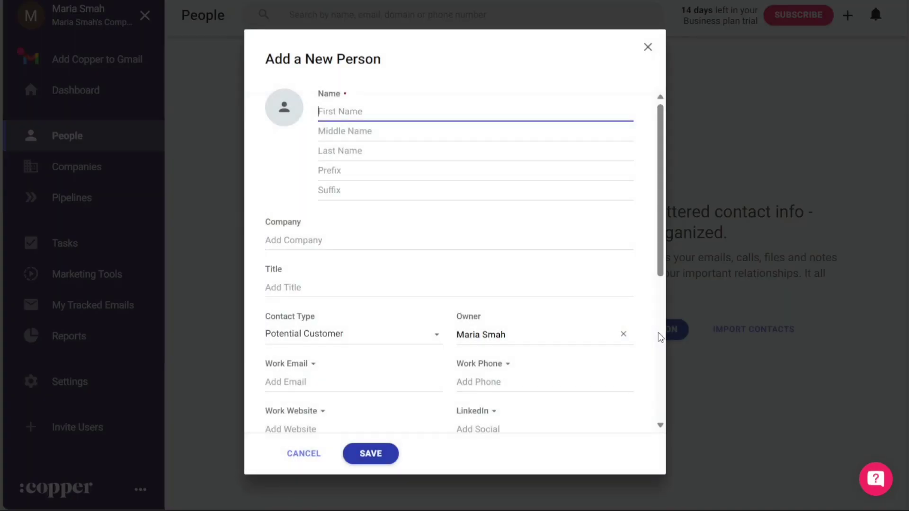
pyautogui.click(660, 207)
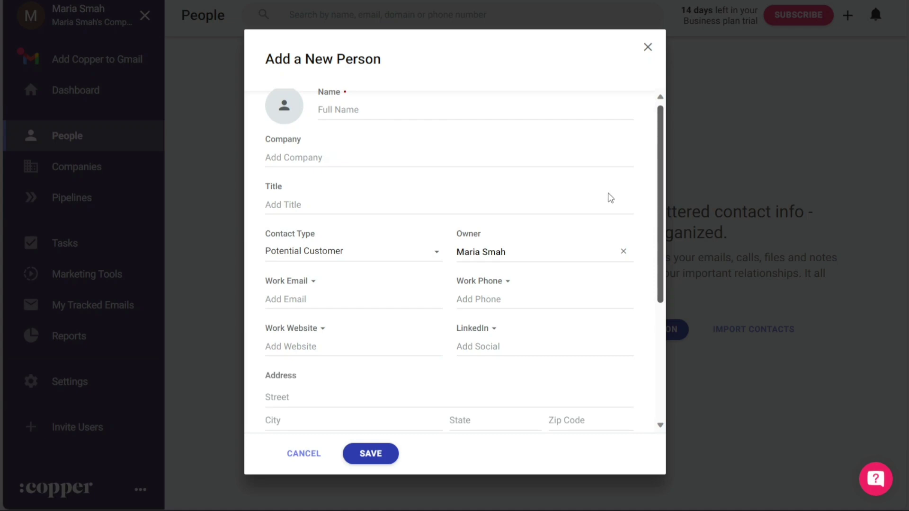
pyautogui.click(421, 109)
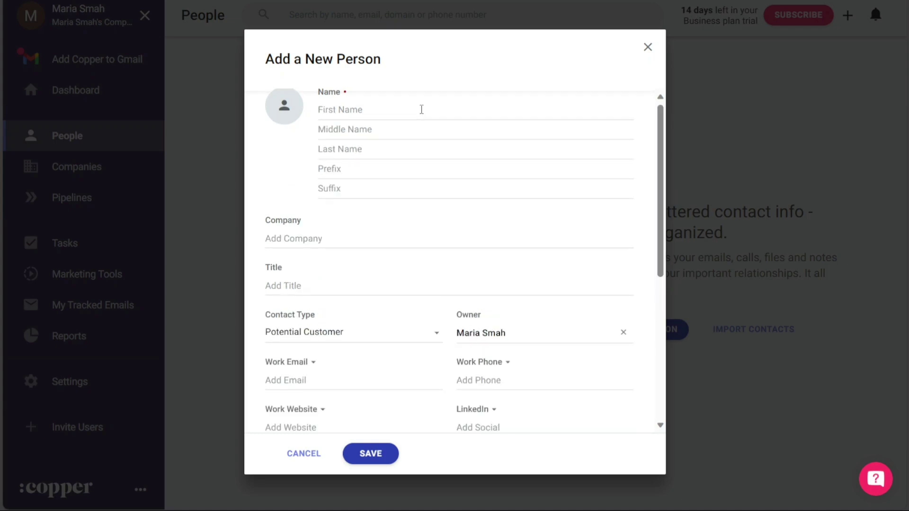
pyautogui.click(421, 109)
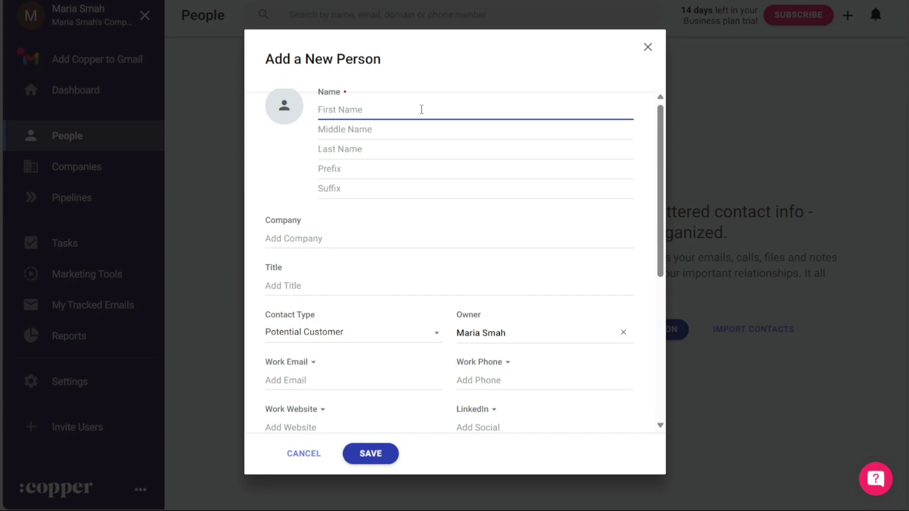
pyautogui.write('john')
pyautogui.click(384, 148)
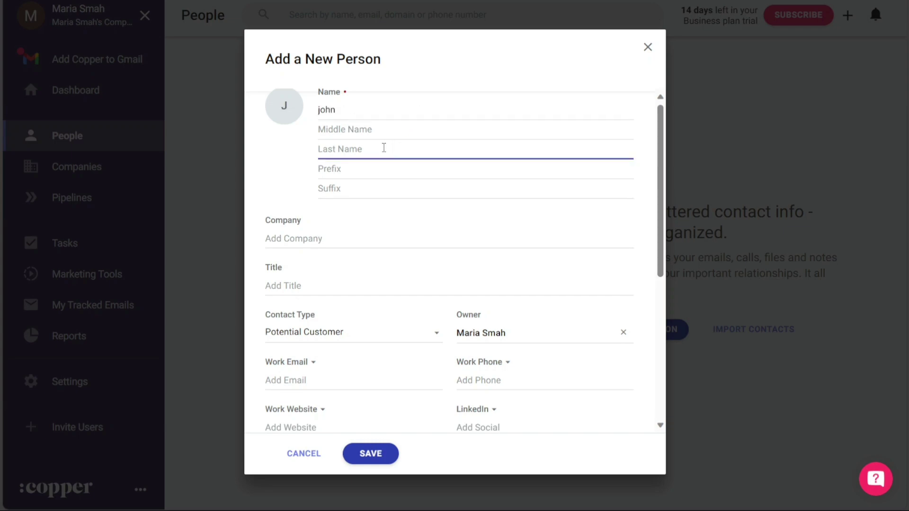
pyautogui.write('Smah')
# Leave the company field empty after erasing 'Jonny', and scroll down toward Description and Tags.
pyautogui.click(383, 239)
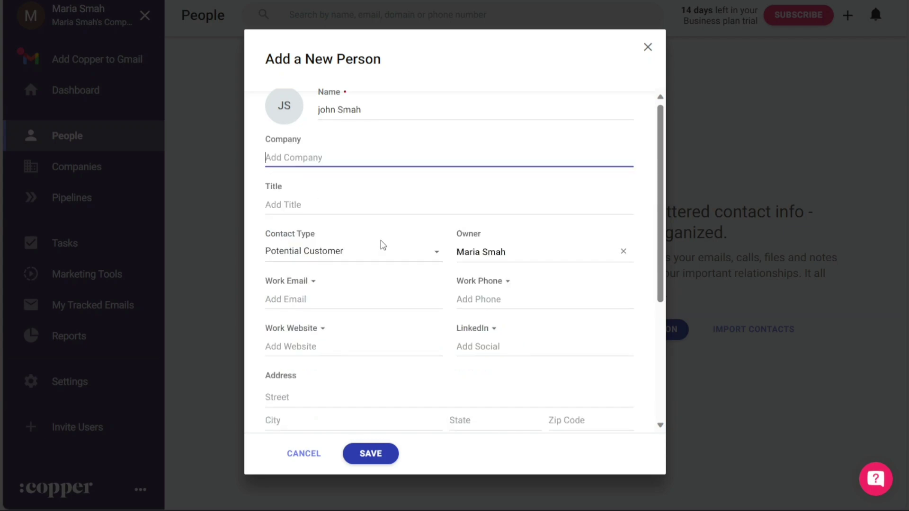
pyautogui.write('Jonny')
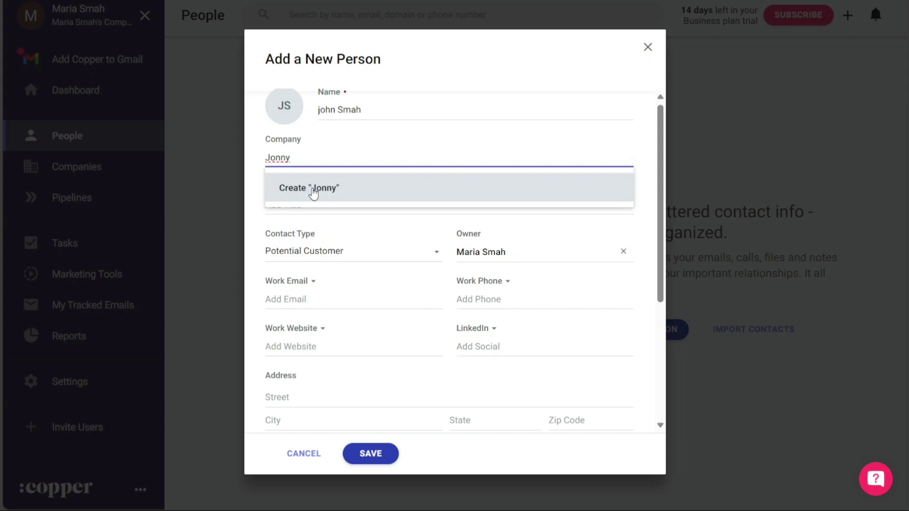
pyautogui.press('BackSpace')
pyautogui.press('BackSpace')
pyautogui.press('BackSpace')
pyautogui.press('BackSpace')
pyautogui.press('BackSpace')
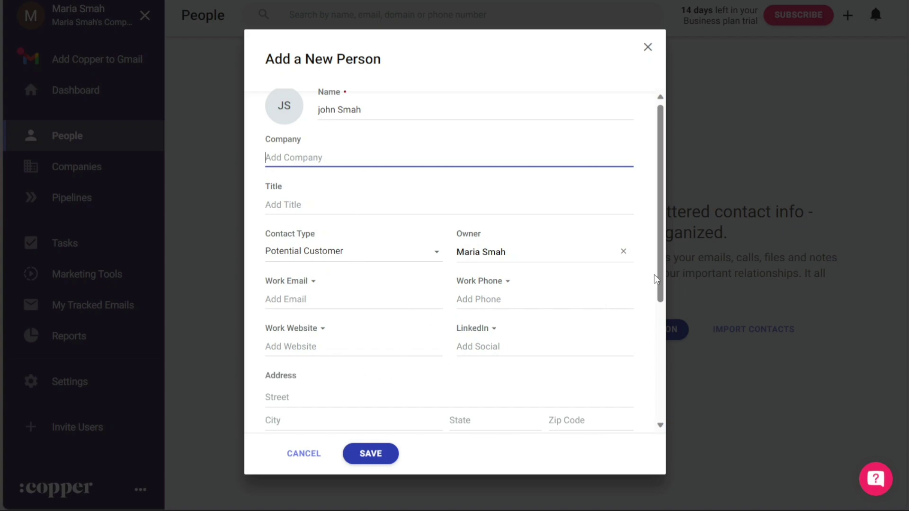
pyautogui.moveTo(659, 229); pyautogui.dragTo(664, 268)
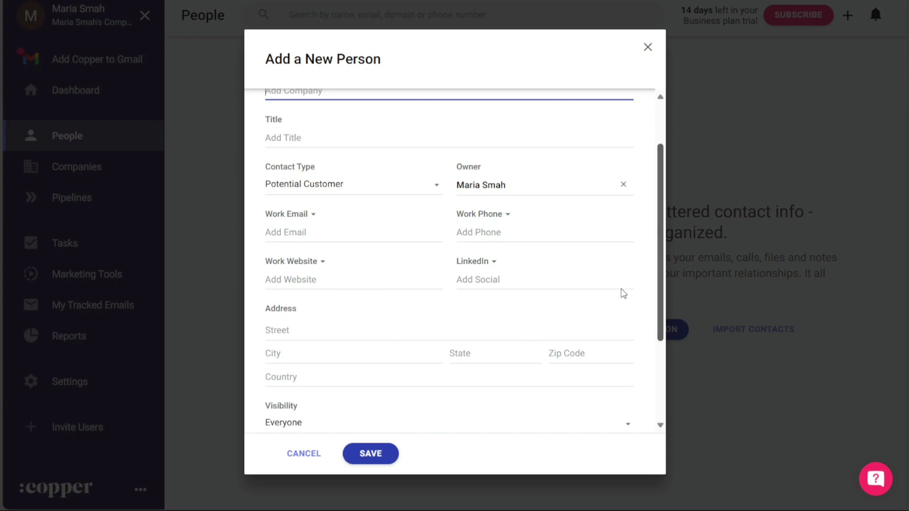
pyautogui.moveTo(660, 261); pyautogui.dragTo(662, 351)
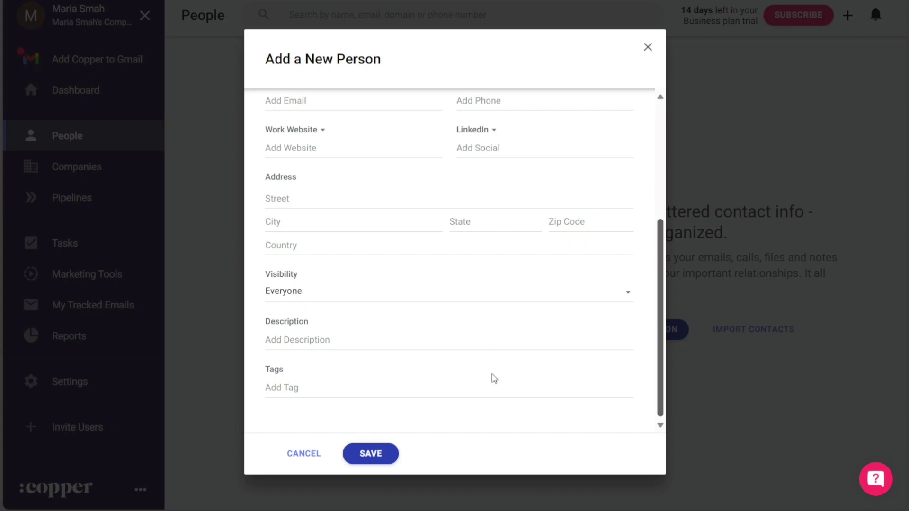
# Keep the new contact's visibility set to Everyone.
pyautogui.click(508, 292)
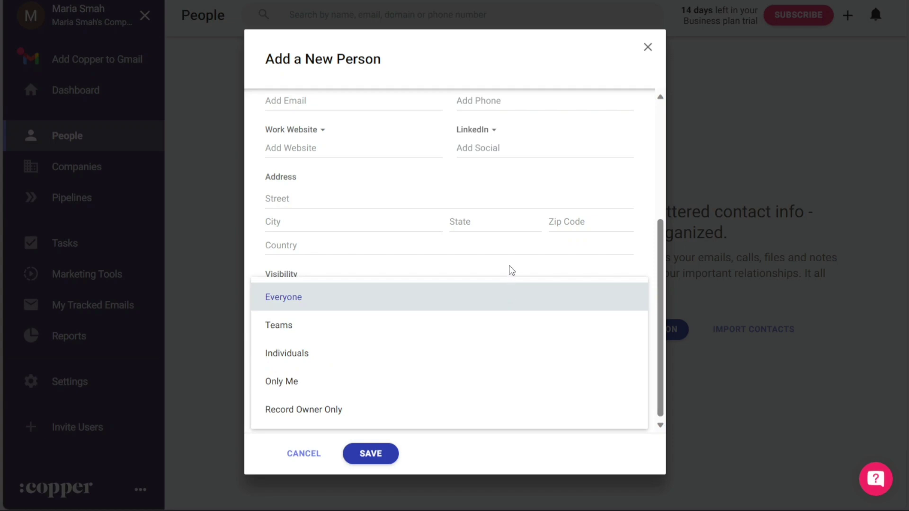
pyautogui.click(510, 270)
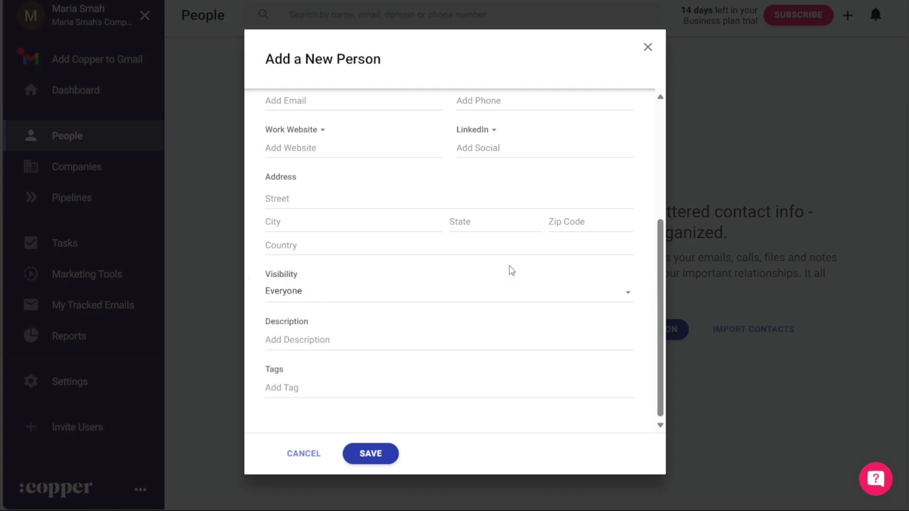
pyautogui.click(436, 301)
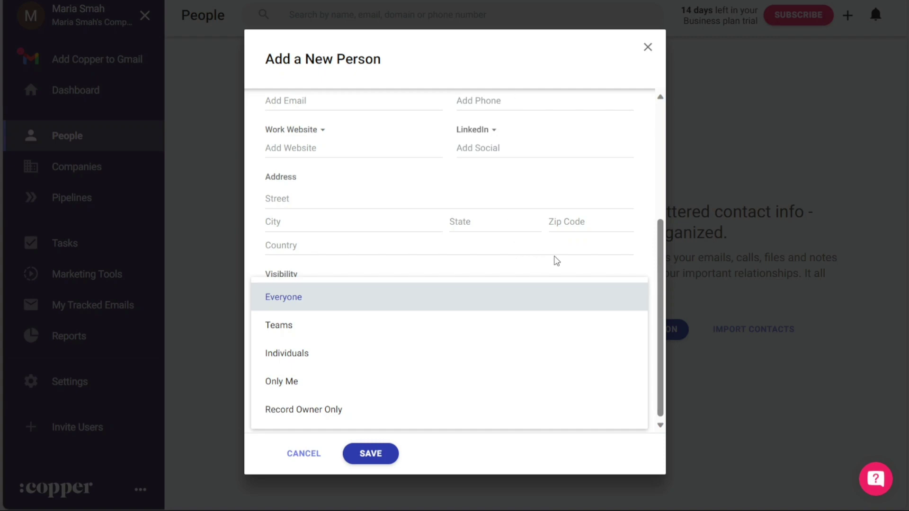
pyautogui.click(565, 267)
pyautogui.click(446, 340)
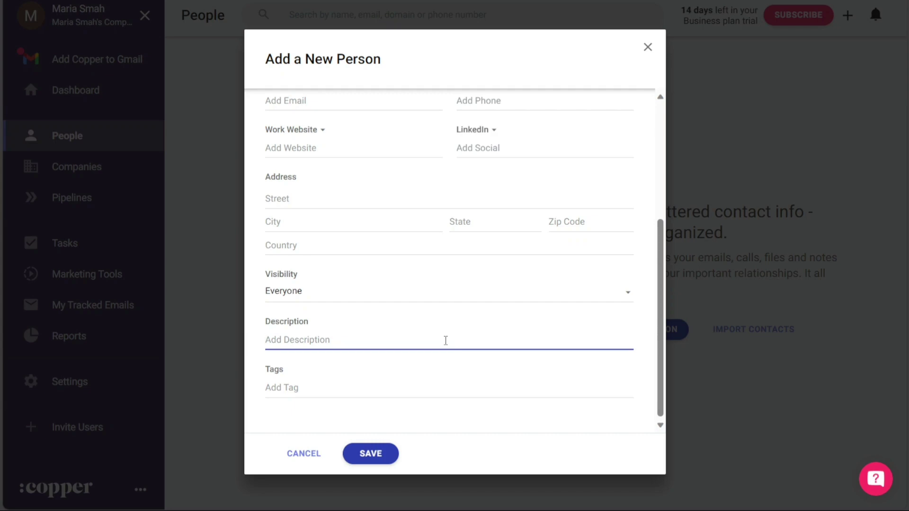
pyautogui.write('Bio')
pyautogui.click(426, 391)
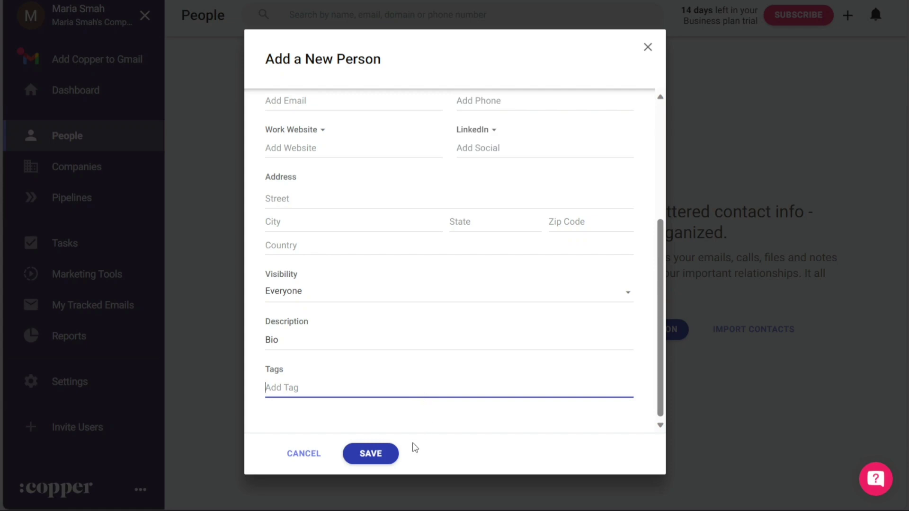
pyautogui.click(375, 460)
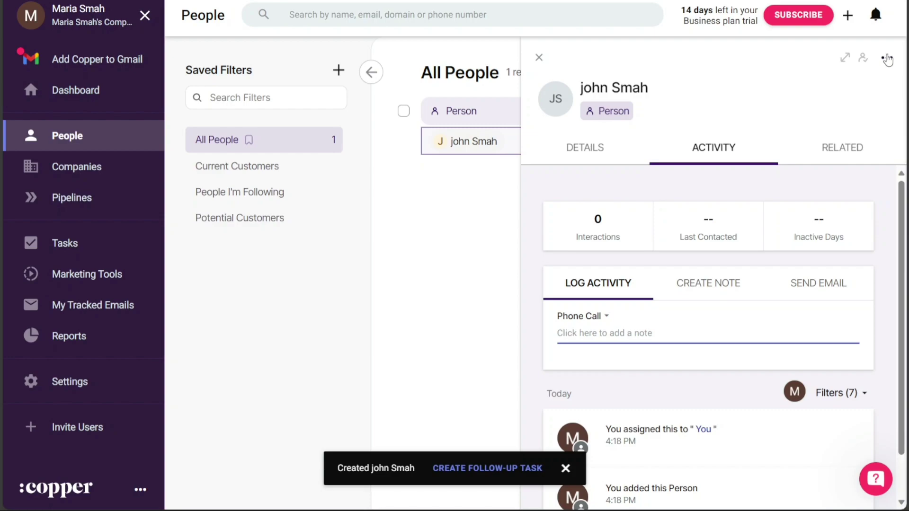
pyautogui.click(539, 58)
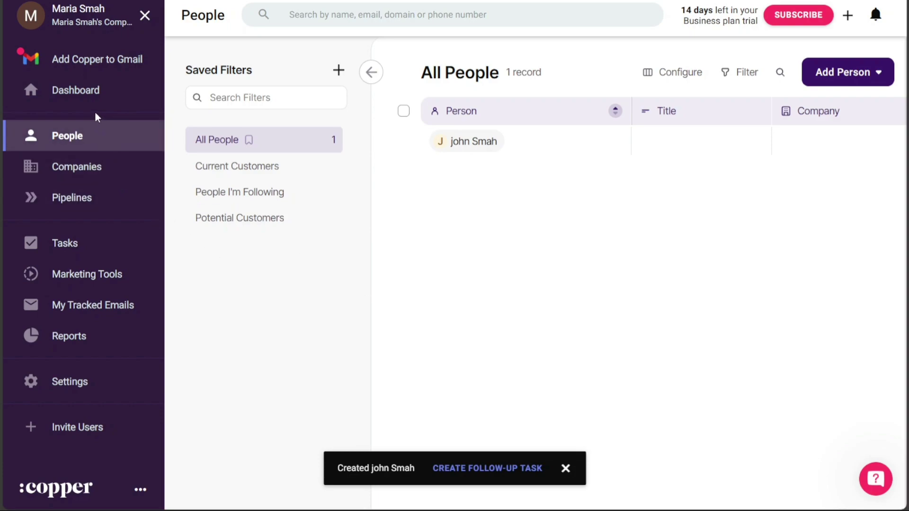
# Follow Copper's Add Copper to Gmail page to the Chrome Web Store listing for Copper CRM for Gmail.
pyautogui.click(76, 67)
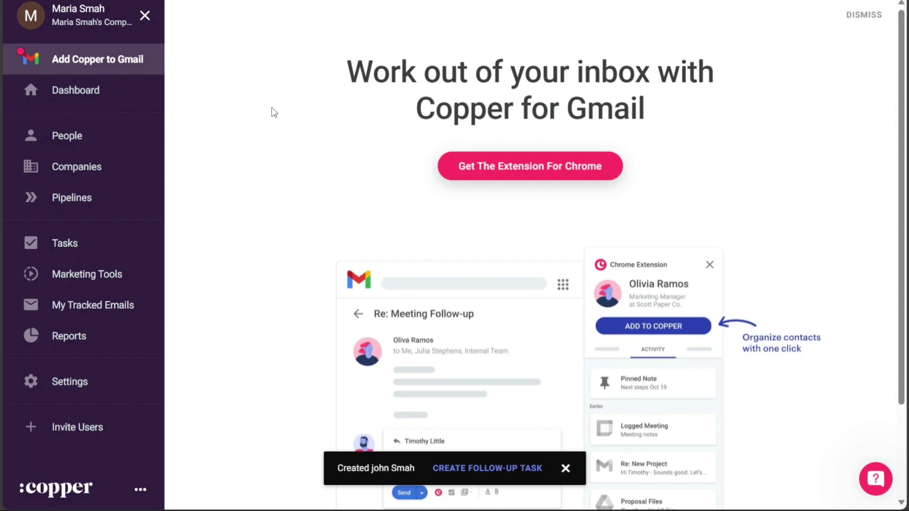
pyautogui.click(543, 174)
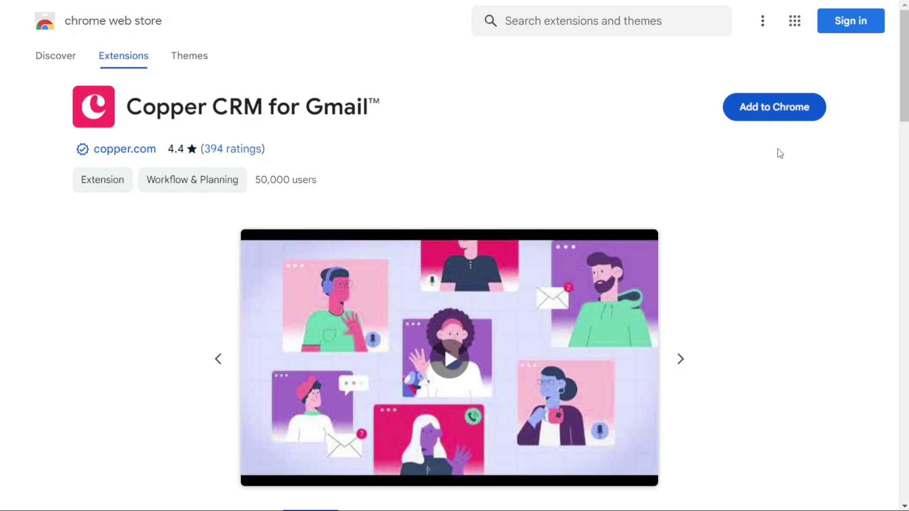
# Add the Copper CRM for Gmail extension to Chrome.
pyautogui.click(774, 114)
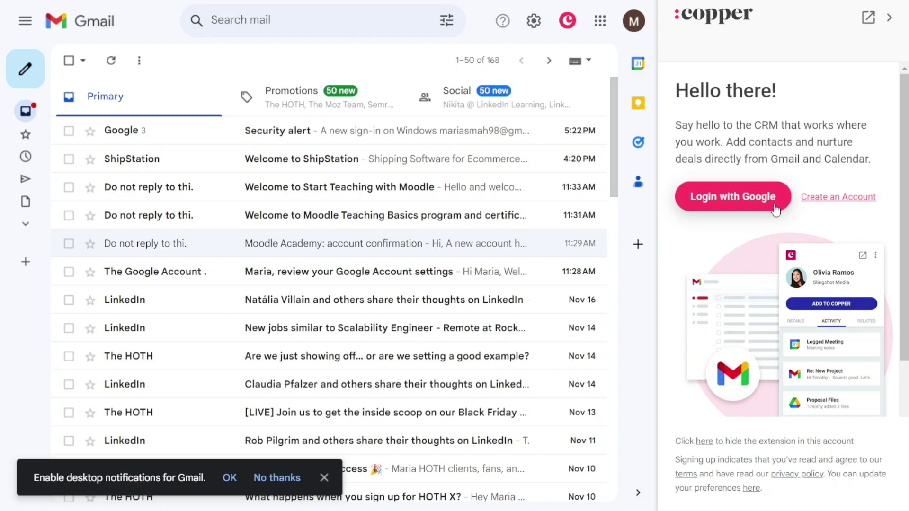
# Reopen the Copper sidebar in Gmail and log in with the Google account.
pyautogui.click(890, 19)
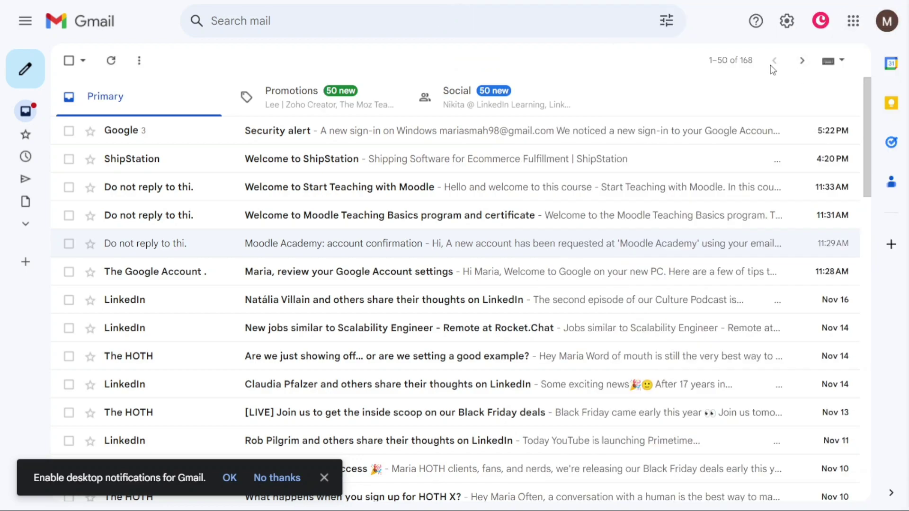
pyautogui.click(821, 21)
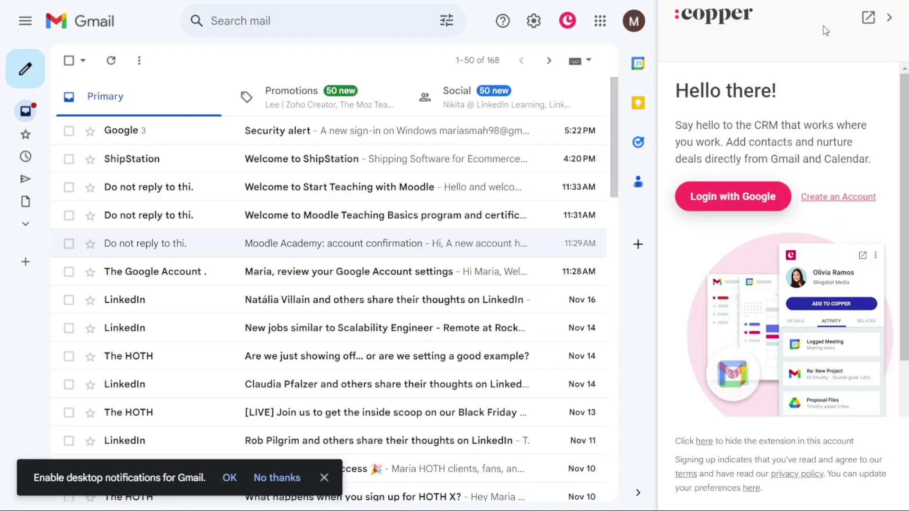
pyautogui.click(731, 213)
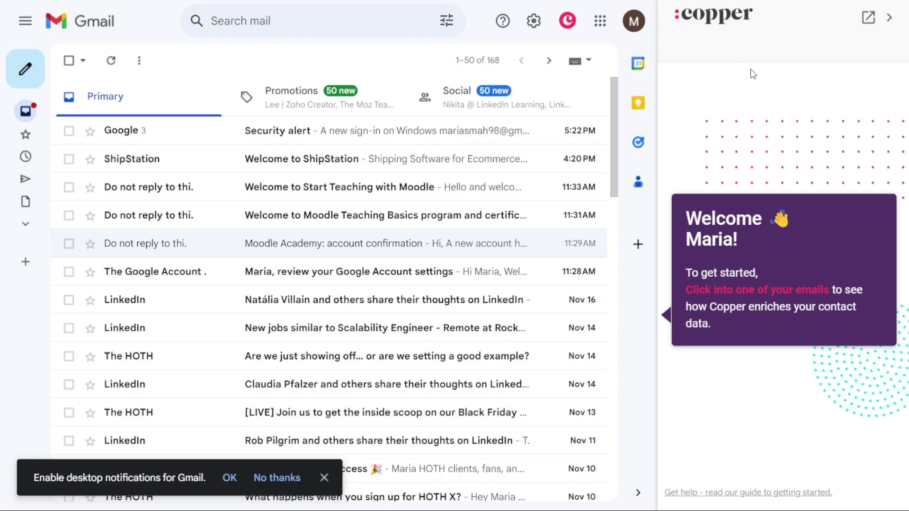
# Review the Google sender's info in the Copper sidebar, close it to Home, then hide the sidebar.
pyautogui.click(890, 20)
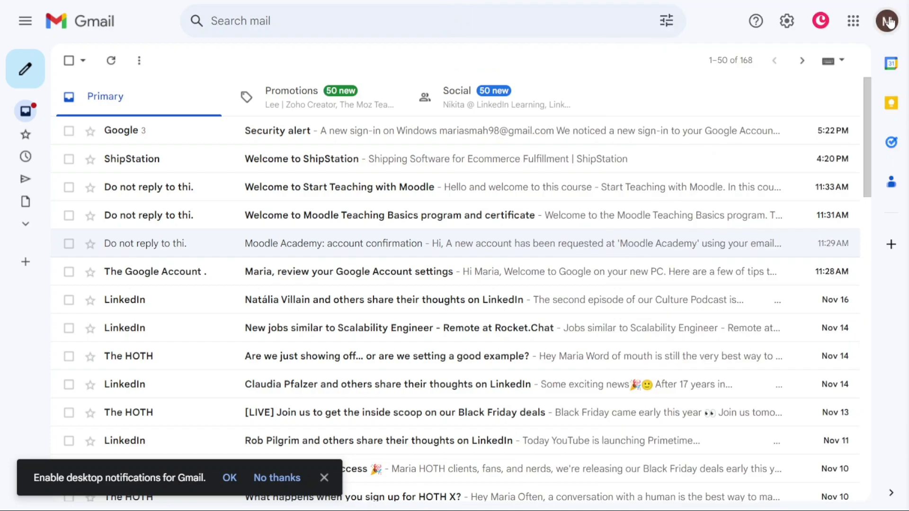
pyautogui.click(825, 26)
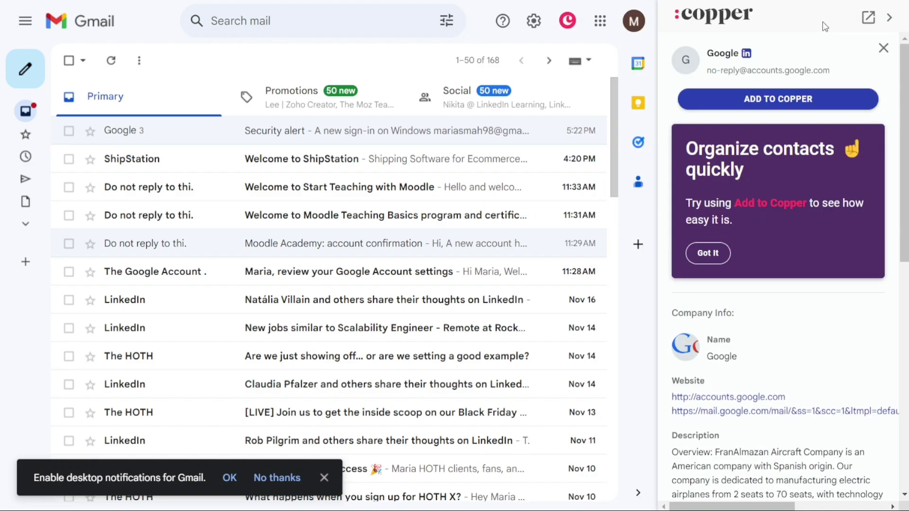
pyautogui.moveTo(904, 78); pyautogui.dragTo(904, 116)
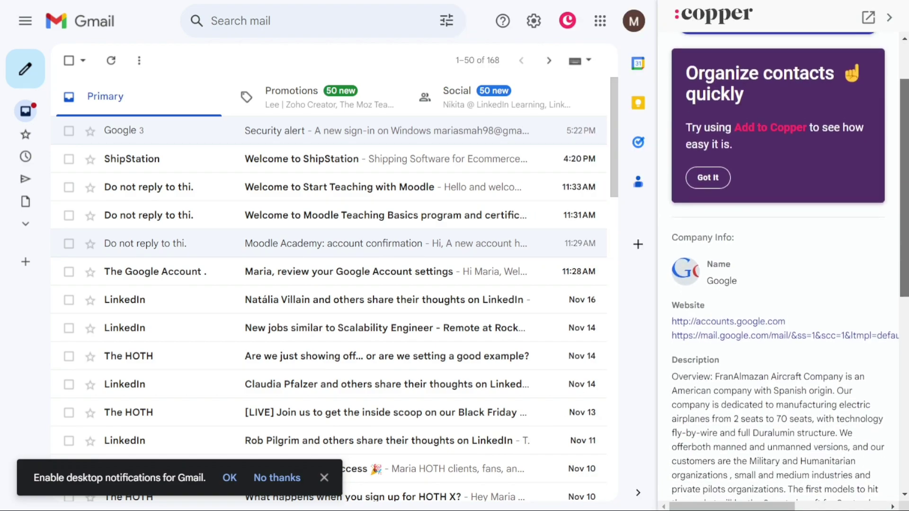
pyautogui.scroll(-2, 781, 265)
pyautogui.scroll(-2, 781, 265)
pyautogui.scroll(-2, 781, 265)
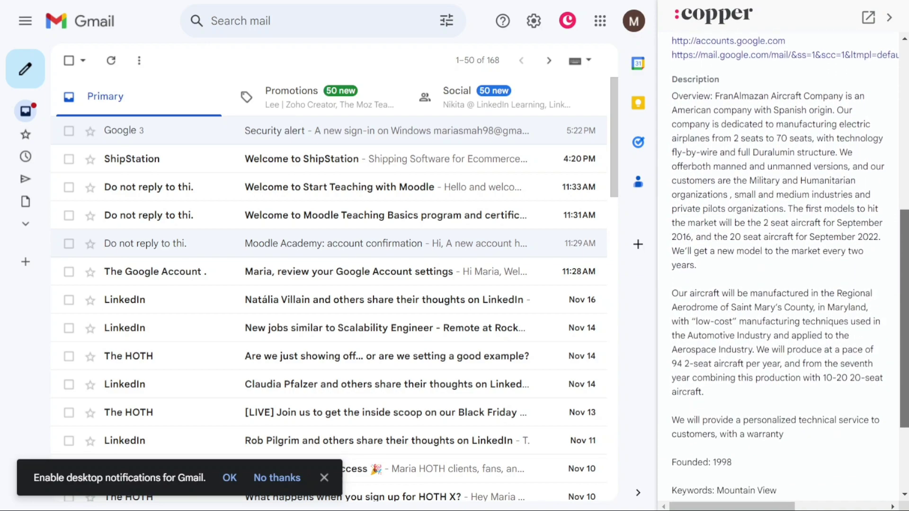
pyautogui.scroll(-2, 887, 53)
pyautogui.scroll(9, 887, 53)
pyautogui.scroll(2, 888, 53)
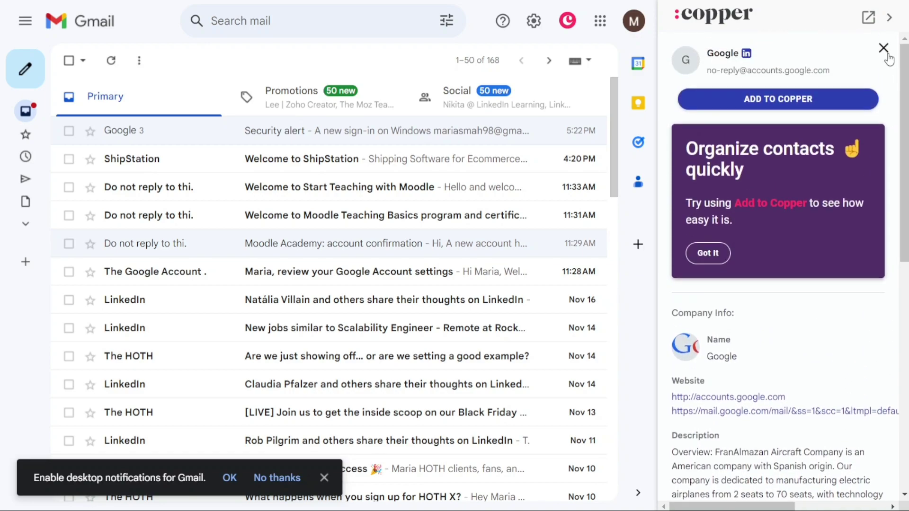
pyautogui.click(888, 53)
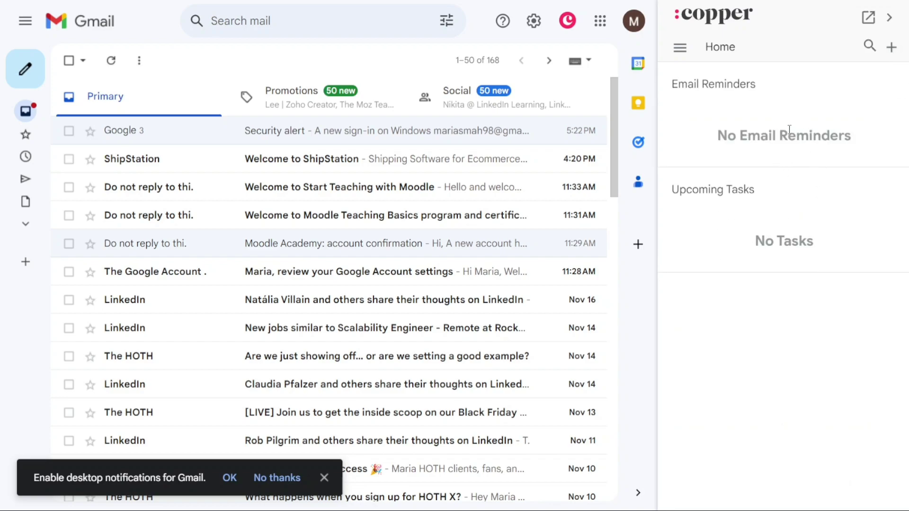
pyautogui.click(890, 18)
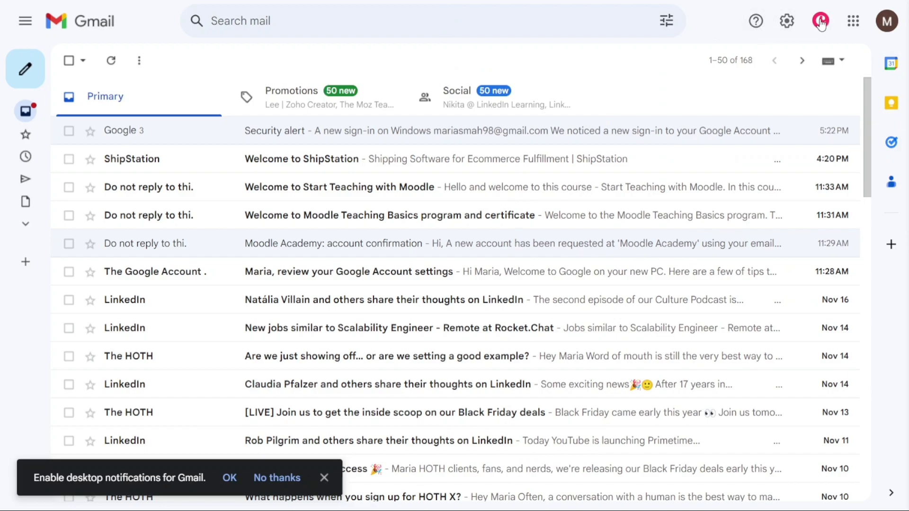